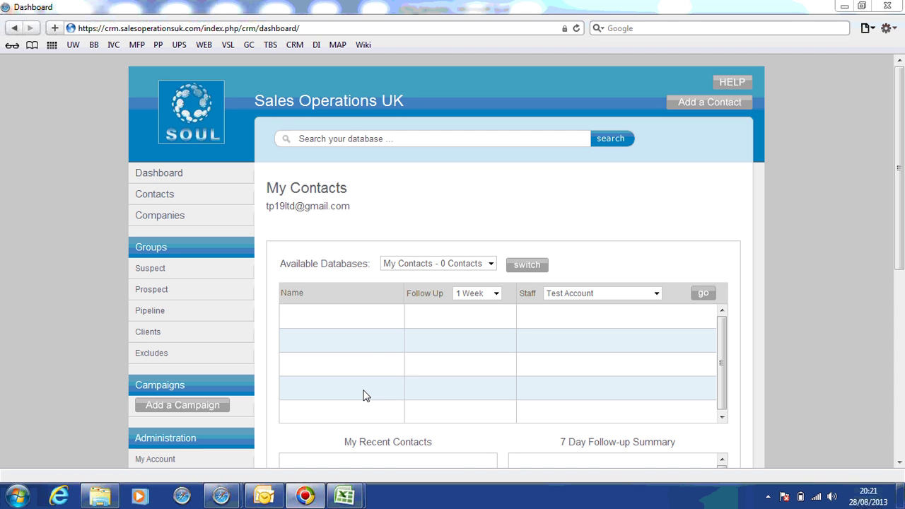
Switch to the CRM_import_template workbook in Excel and review the column headings in row 1, starting from Firstname
{"action": "mouse_move", "coordinate": [357, 499]}
{"action": "left_click", "coordinate": [325, 448]}
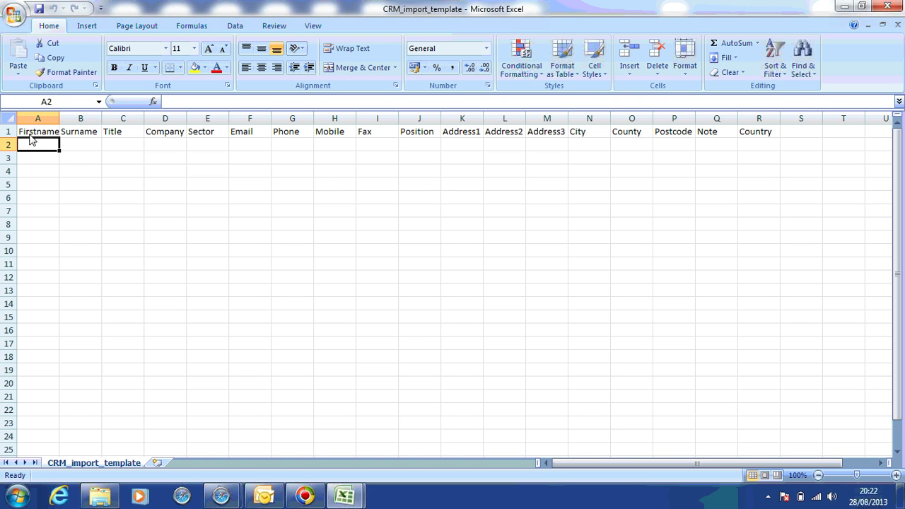
{"action": "key", "text": "Up"}
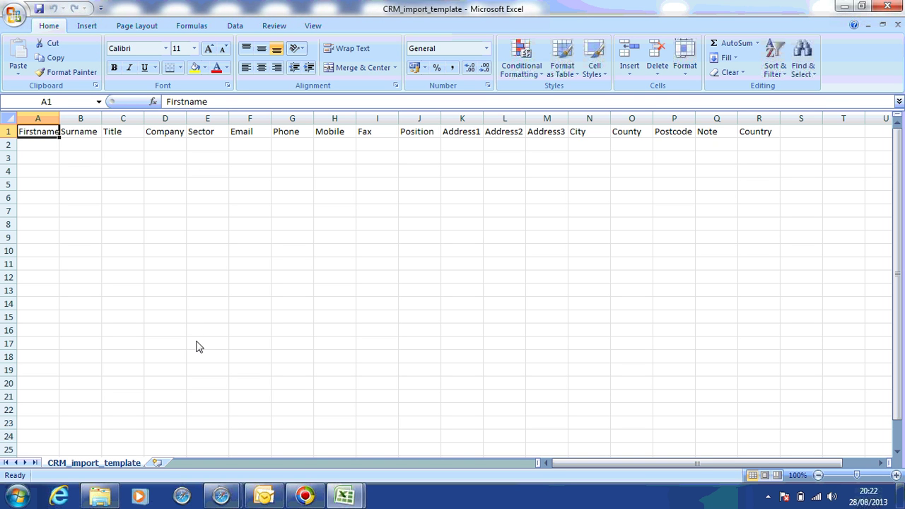
{"action": "key", "text": "Right"}
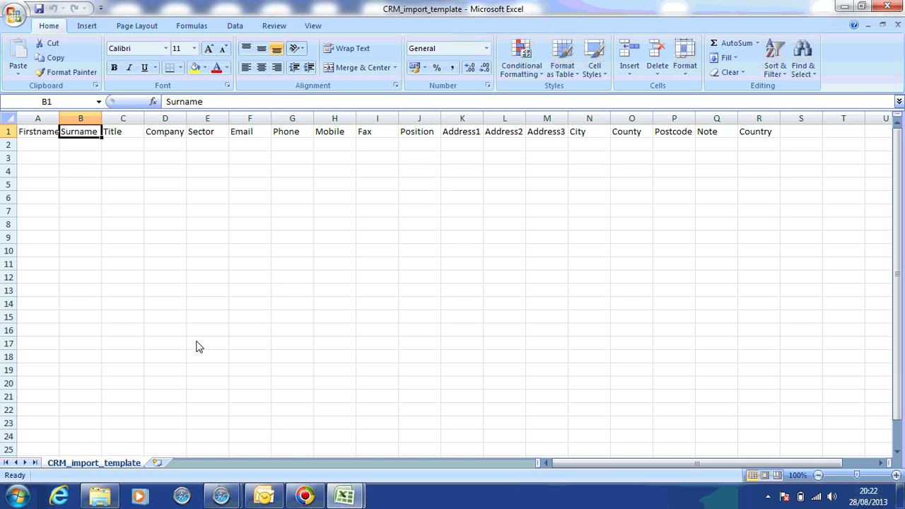
{"action": "key", "text": "Right"}
{"action": "key", "text": "Right"}
{"action": "key", "text": "Right"}
{"action": "key", "text": "Right"}
{"action": "key", "text": "Right"}
{"action": "key", "text": "Right"}
{"action": "key", "text": "Right"}
{"action": "key", "text": "Right"}
{"action": "key", "text": "Right"}
{"action": "key", "text": "Right"}
{"action": "key", "text": "Right"}
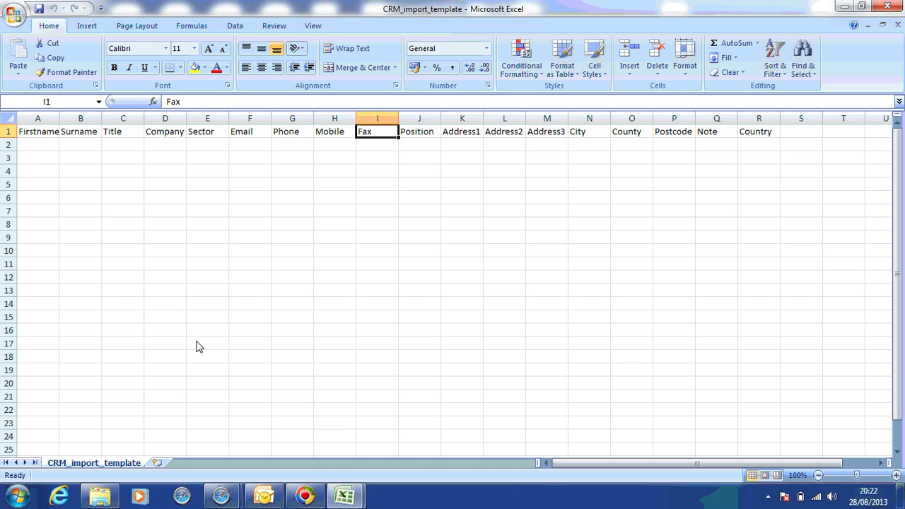
{"action": "key", "text": "Right"}
{"action": "key", "text": "Right"}
{"action": "key", "text": "Right"}
{"action": "key", "text": "Right"}
{"action": "key", "text": "Right"}
{"action": "key", "text": "Down"}
{"action": "key", "text": "Left"}
{"action": "key", "text": "Left"}
{"action": "key", "text": "Left"}
{"action": "key", "text": "Left"}
{"action": "key", "text": "Left"}
{"action": "key", "text": "Left"}
{"action": "key", "text": "Left"}
{"action": "key", "text": "Left"}
{"action": "key", "text": "Left"}
{"action": "key", "text": "Left"}
{"action": "key", "text": "Left"}
{"action": "key", "text": "Left"}
{"action": "key", "text": "Left"}
{"action": "key", "text": "Left"}
{"action": "key", "text": "Left"}
{"action": "key", "text": "Left"}
{"action": "key", "text": "Left"}
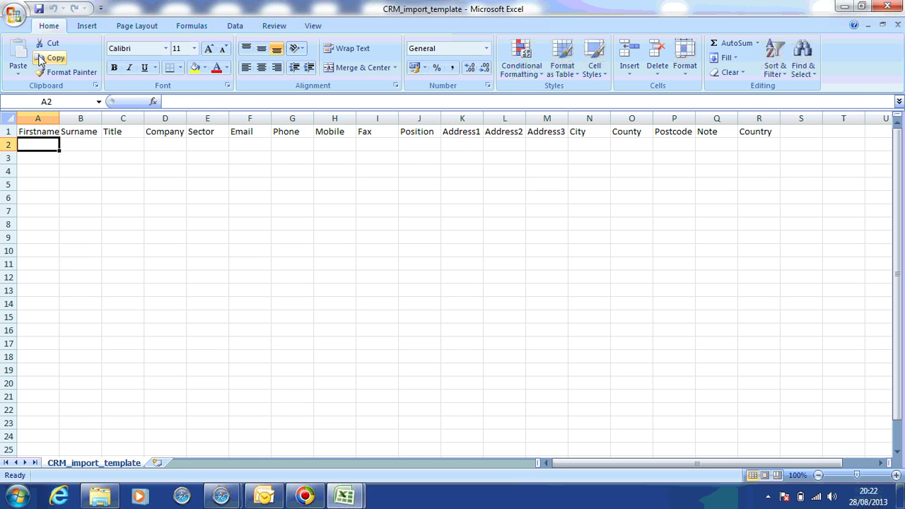
Save the template workbook to the Desktop as CRM_import_template in CSV (Comma delimited) format
{"action": "left_click", "coordinate": [16, 16]}
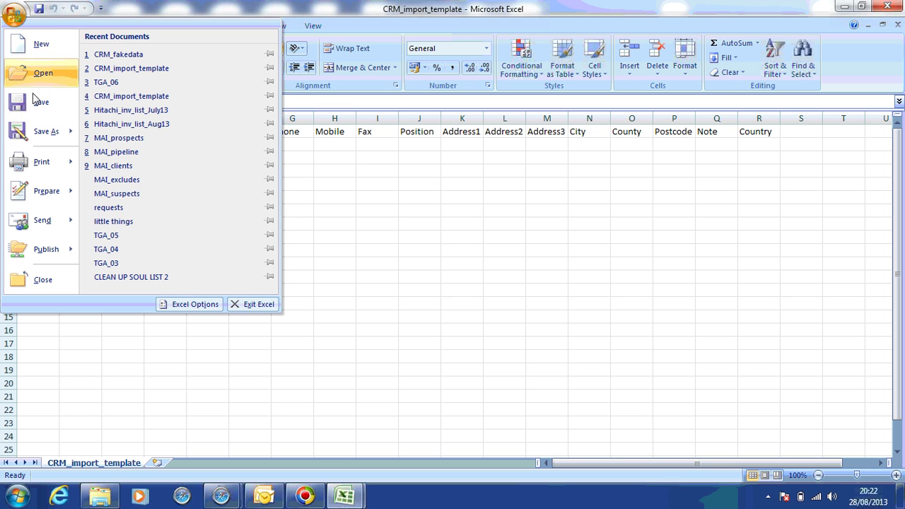
{"action": "mouse_move", "coordinate": [46, 132]}
{"action": "left_click", "coordinate": [159, 75]}
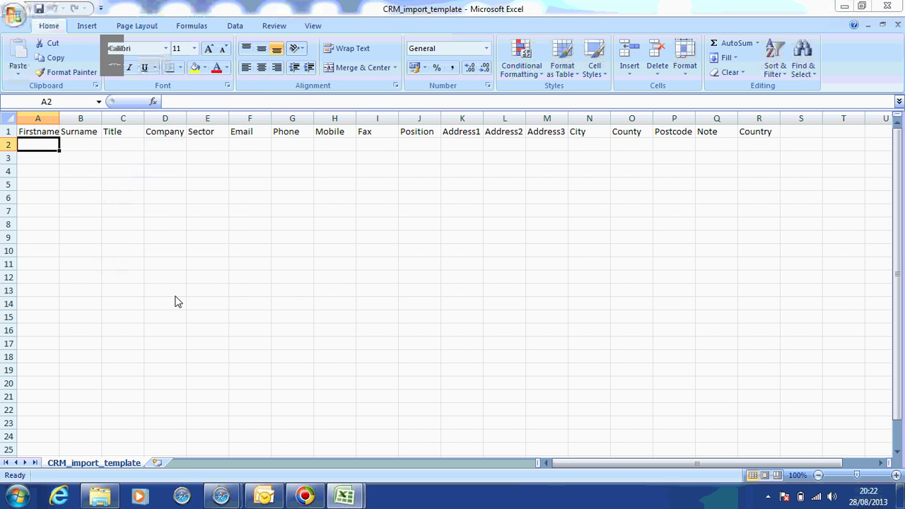
{"action": "left_click", "coordinate": [99, 243]}
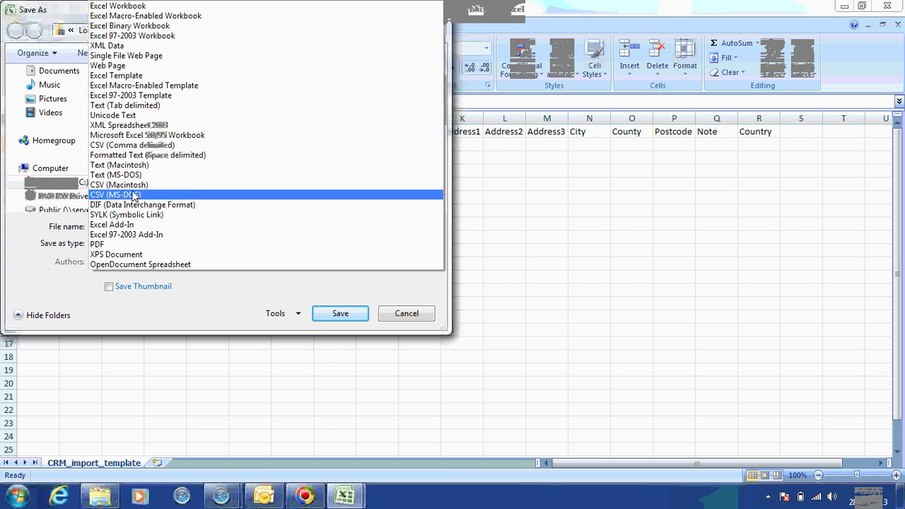
{"action": "left_click", "coordinate": [109, 146]}
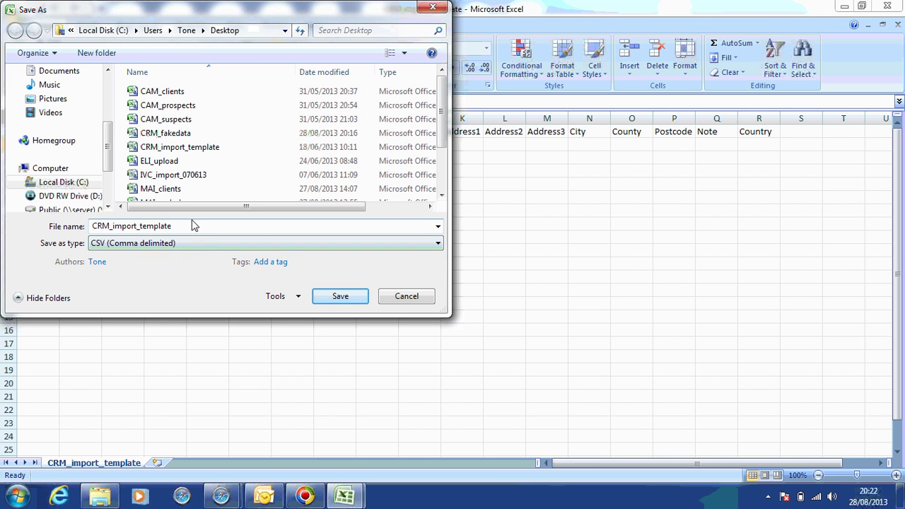
{"action": "left_click", "coordinate": [357, 299]}
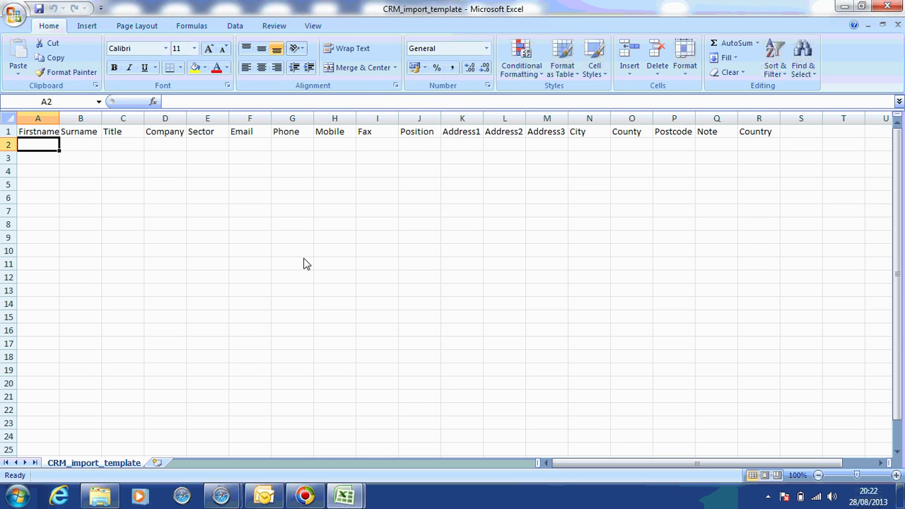
Review the sample contacts in the CRM_fakedata workbook, including the surname in cell B8, and close that workbook
{"action": "mouse_move", "coordinate": [344, 496]}
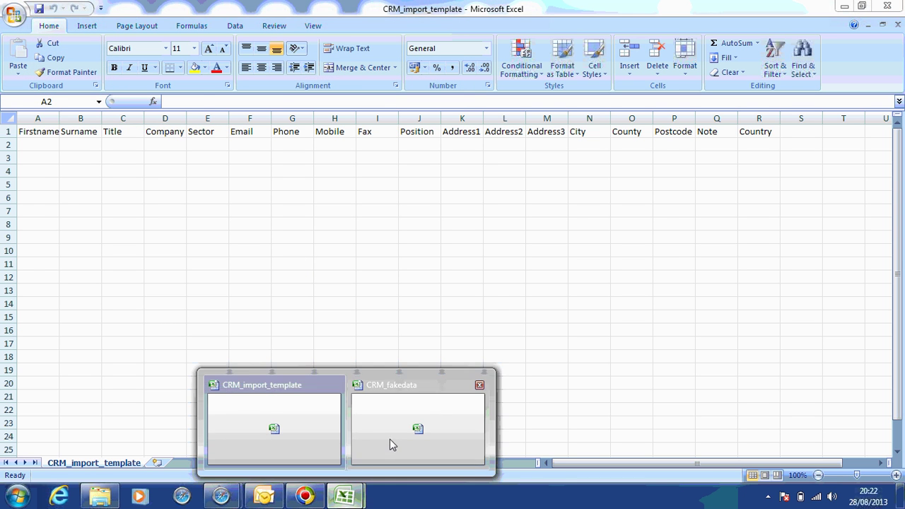
{"action": "left_click", "coordinate": [390, 446]}
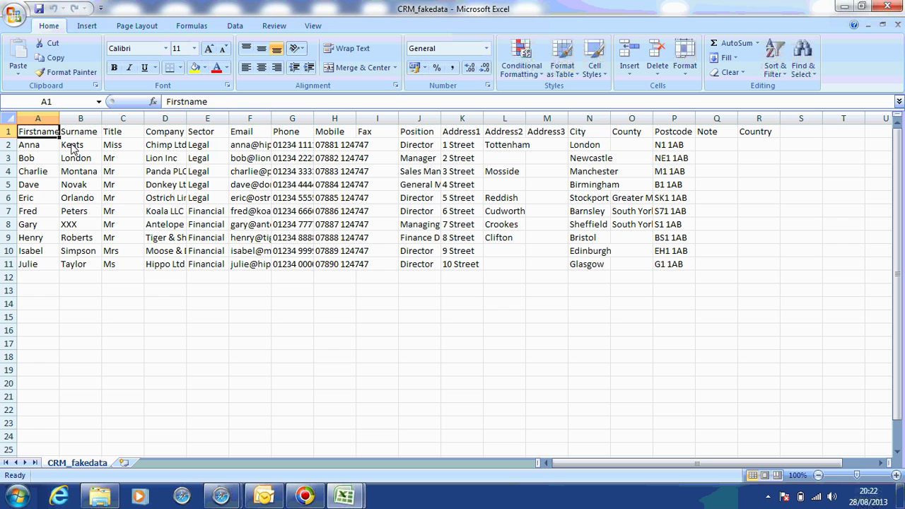
{"action": "left_click", "coordinate": [78, 225]}
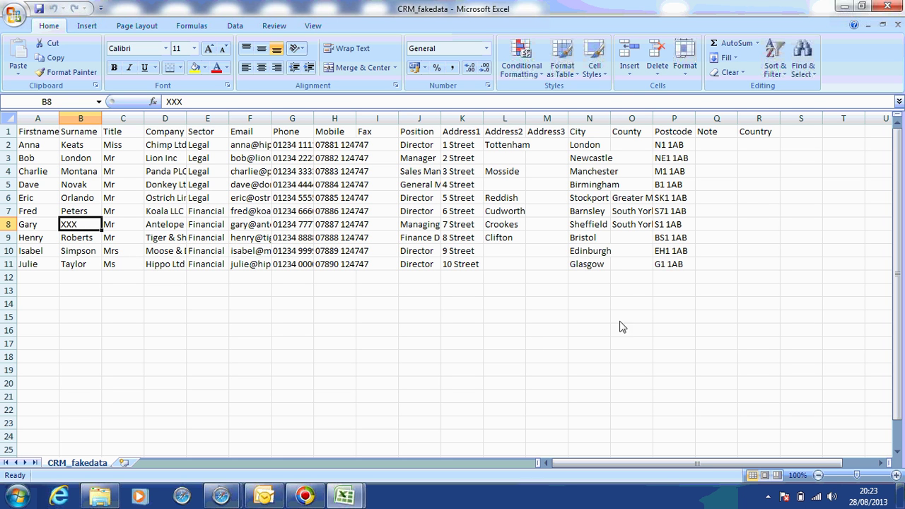
{"action": "left_click", "coordinate": [883, 21]}
Switch to the Sales Operations UK dashboard in the browser and open the contacts import form
{"action": "mouse_move", "coordinate": [222, 495]}
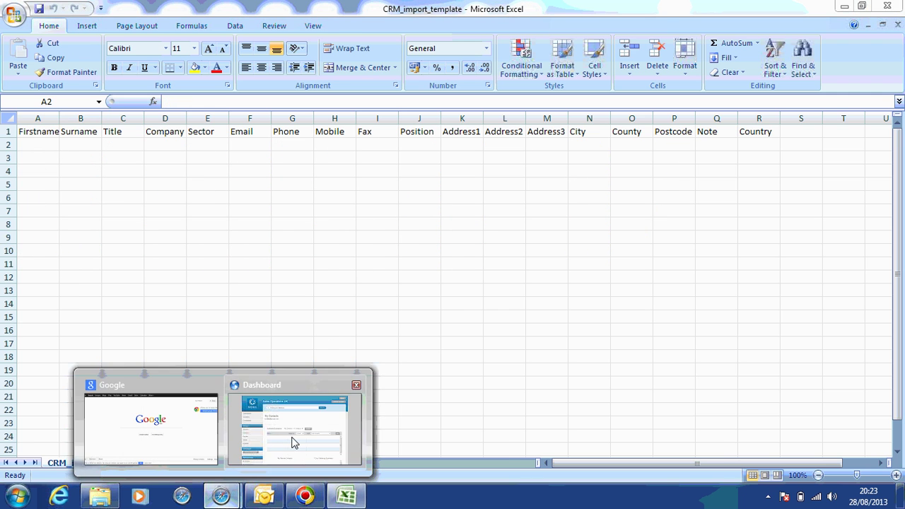
{"action": "left_click", "coordinate": [294, 443]}
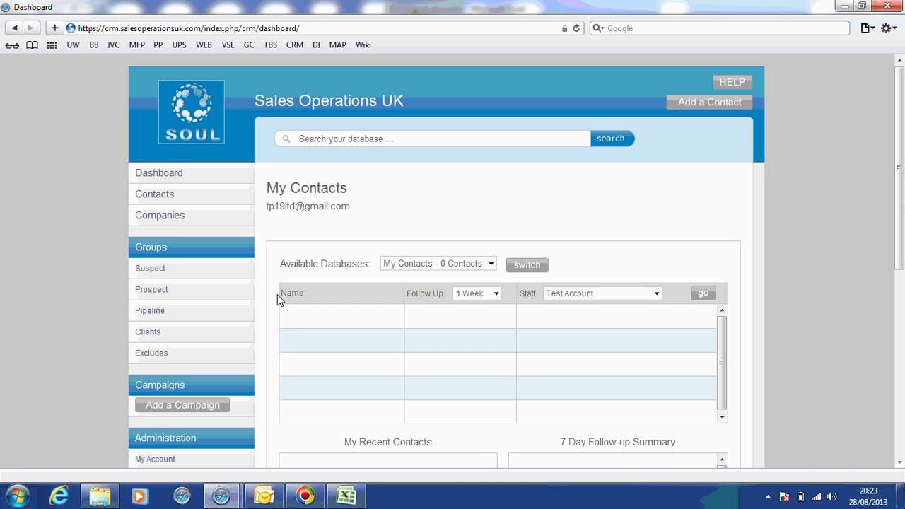
{"action": "scroll", "coordinate": [277, 300], "scroll_direction": "down", "scroll_amount": 6}
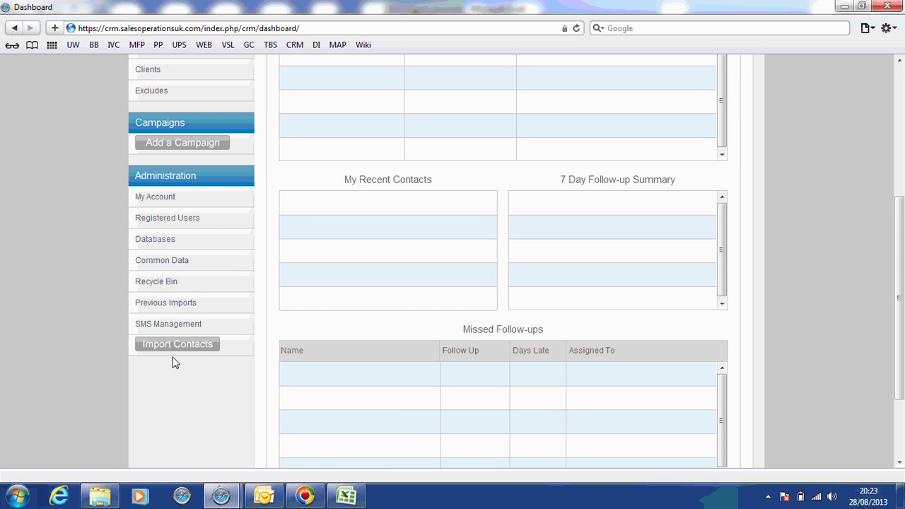
{"action": "left_click", "coordinate": [174, 346]}
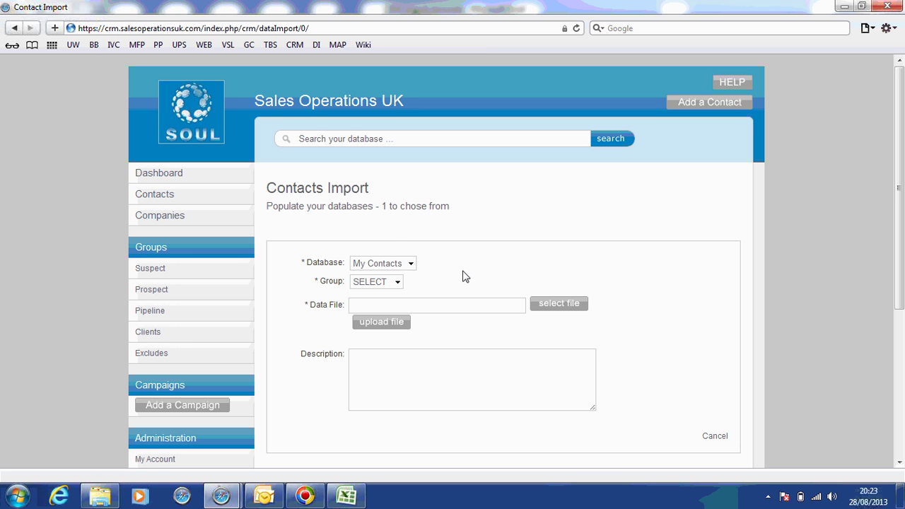
Set the import group to Clients and choose CRM_fakedata.csv from the Desktop as the data file
{"action": "left_click", "coordinate": [398, 286]}
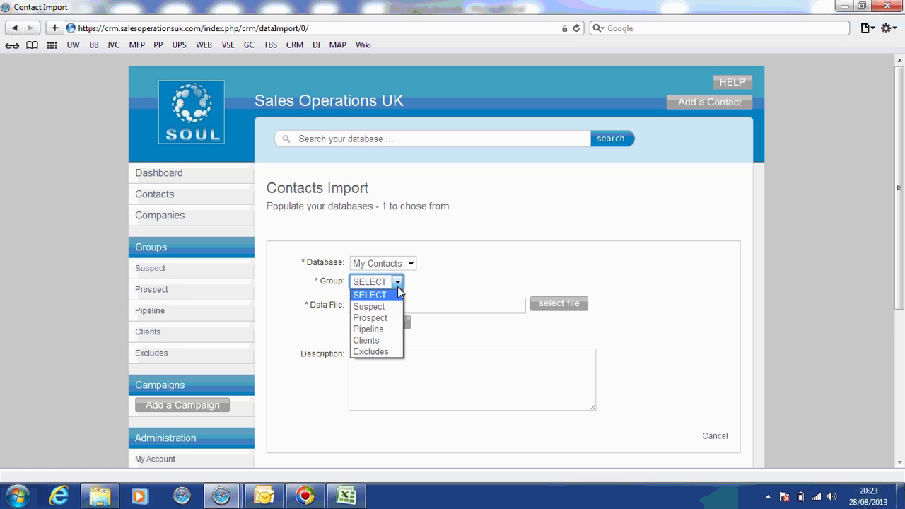
{"action": "left_click", "coordinate": [388, 342]}
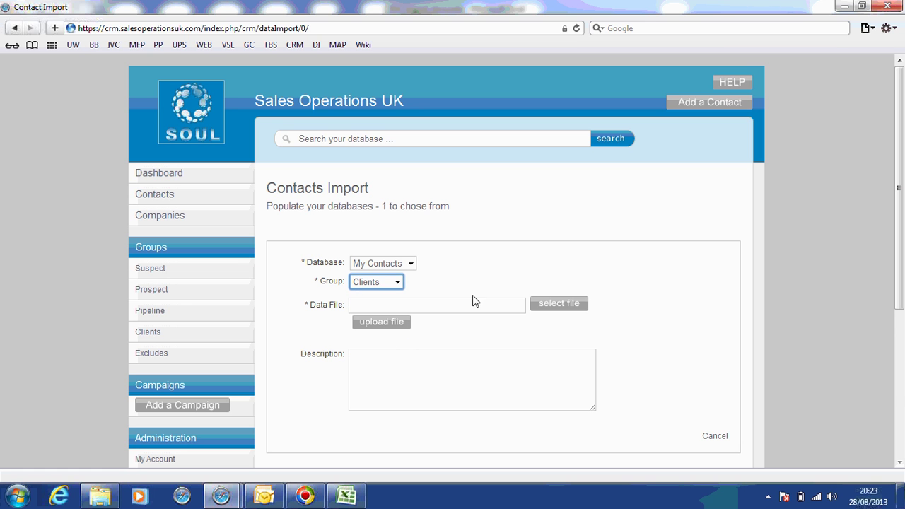
{"action": "left_click", "coordinate": [556, 306]}
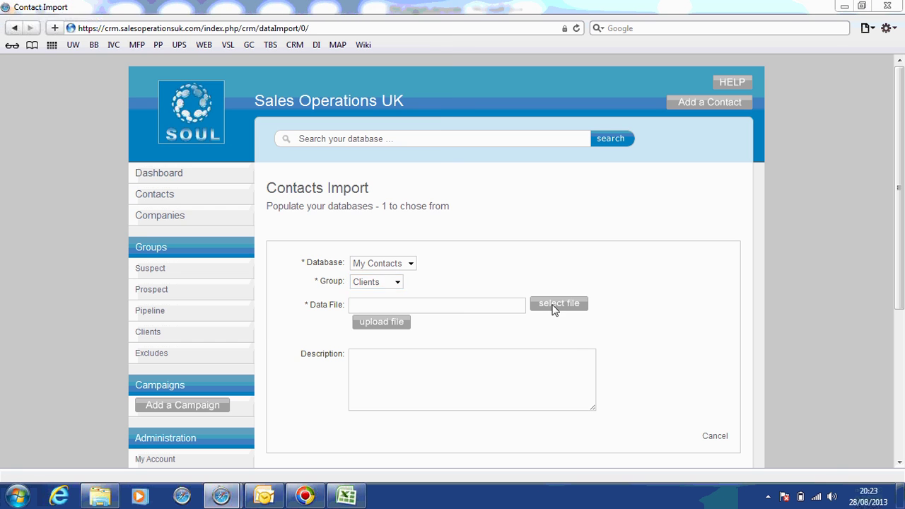
{"action": "left_click", "coordinate": [56, 106]}
{"action": "left_click_drag", "start_coordinate": [439, 96], "coordinate": [439, 152]}
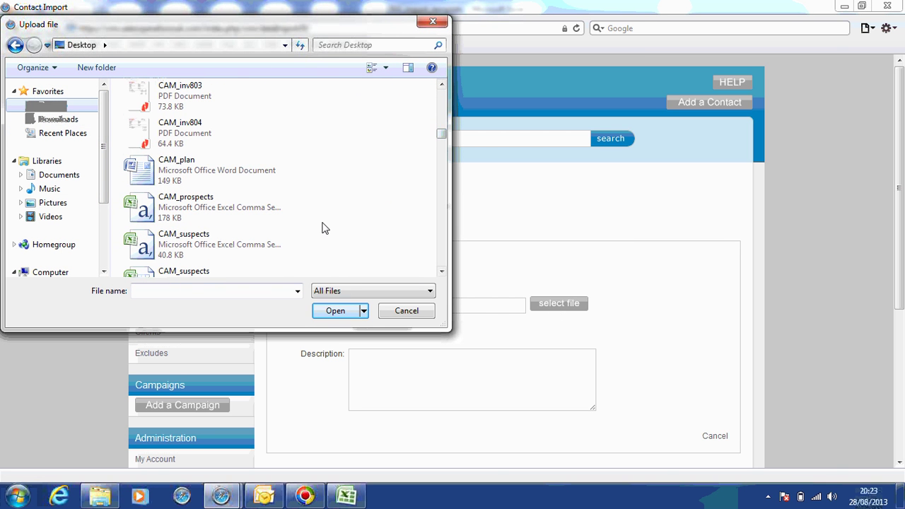
{"action": "left_click", "coordinate": [441, 271]}
{"action": "left_click", "coordinate": [441, 271]}
{"action": "left_click", "coordinate": [441, 271]}
{"action": "left_click", "coordinate": [441, 272]}
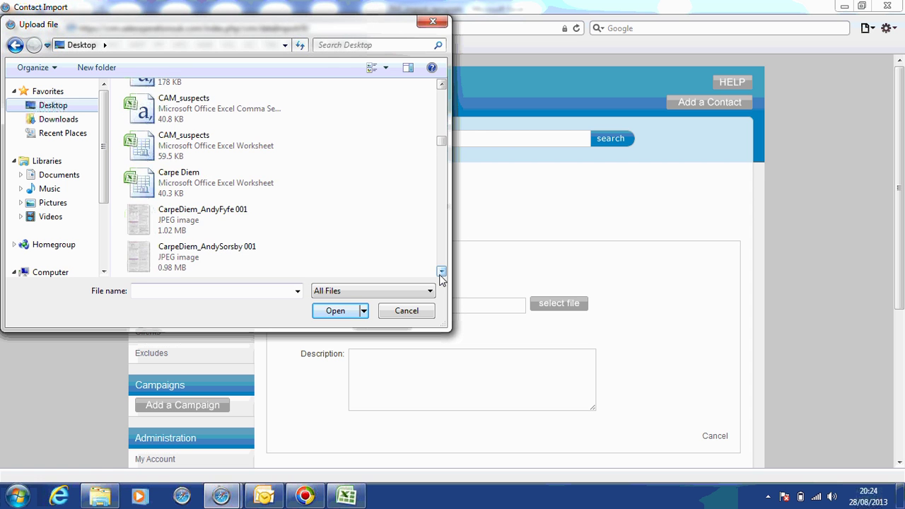
{"action": "left_click", "coordinate": [441, 273]}
{"action": "left_click", "coordinate": [441, 273]}
{"action": "left_click", "coordinate": [441, 273]}
{"action": "left_click", "coordinate": [441, 272]}
{"action": "left_click", "coordinate": [441, 273]}
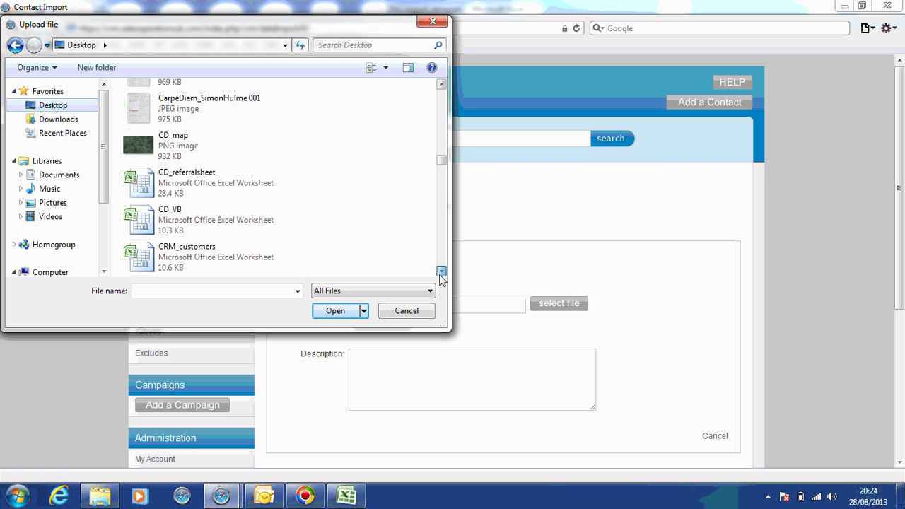
{"action": "double_click", "coordinate": [223, 192]}
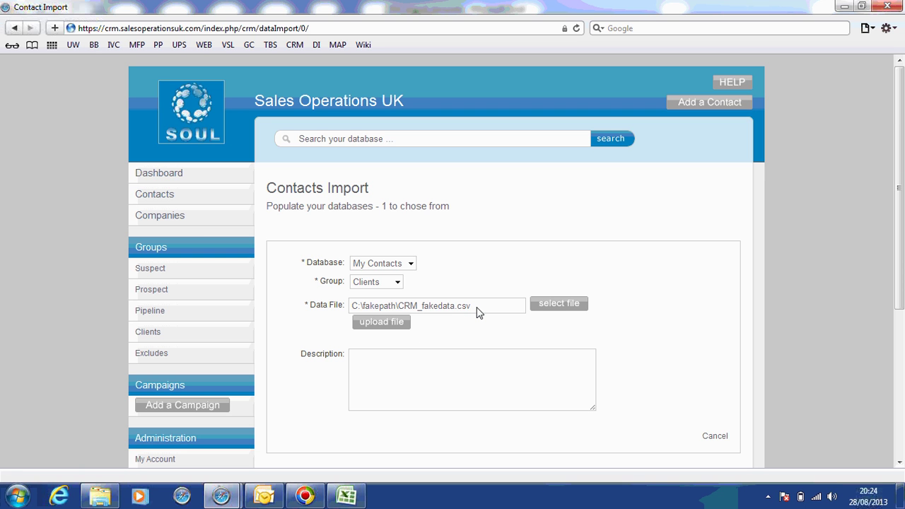
Enter "existing customers" as the import description, upload the data file, and save the import record
{"action": "left_click", "coordinate": [412, 382]}
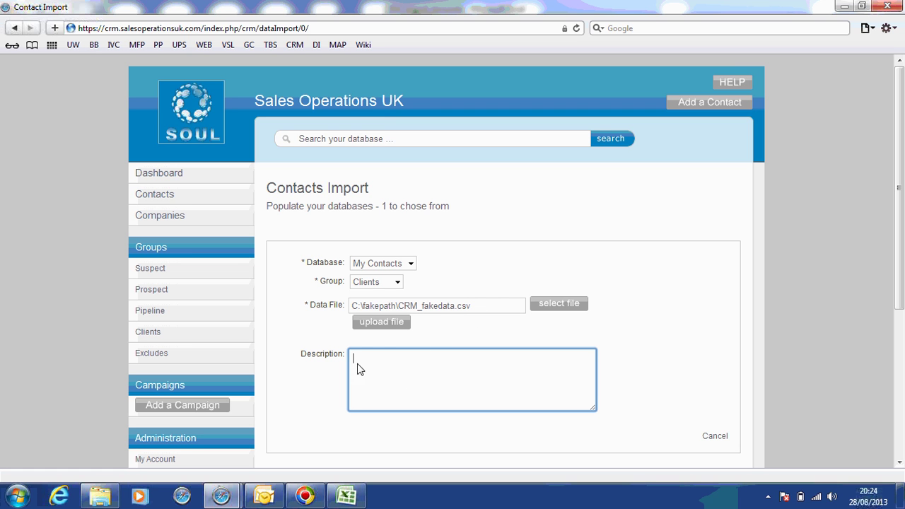
{"action": "type", "text": "existing customers"}
{"action": "left_click", "coordinate": [382, 326]}
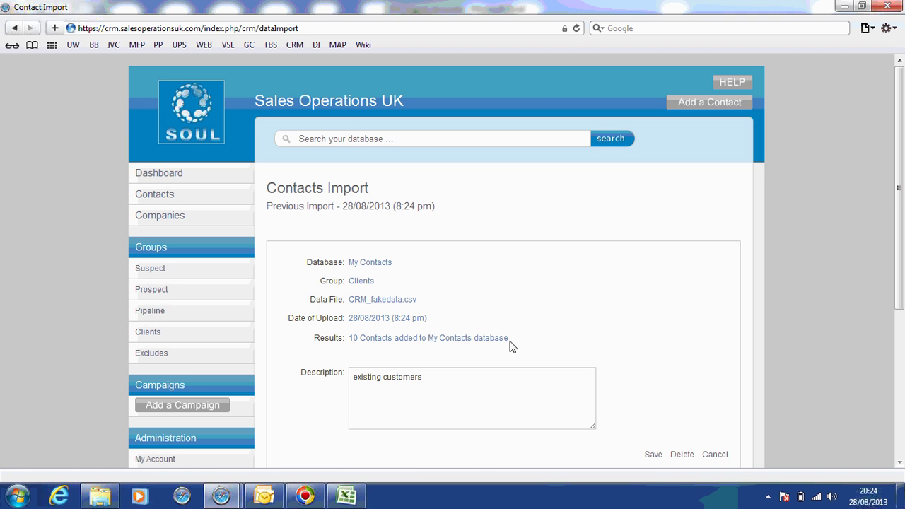
{"action": "left_click", "coordinate": [654, 457]}
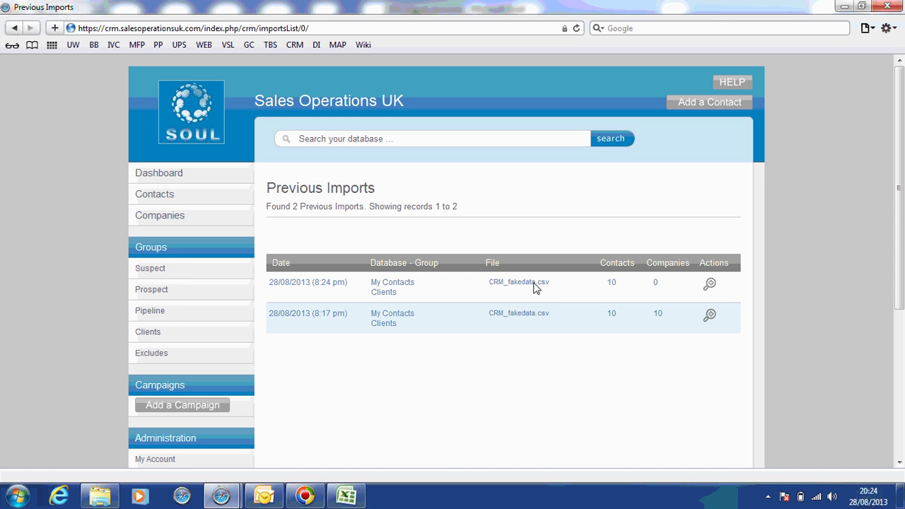
Display the contacts in the Clients group and open the first contact's record
{"action": "left_click", "coordinate": [152, 337]}
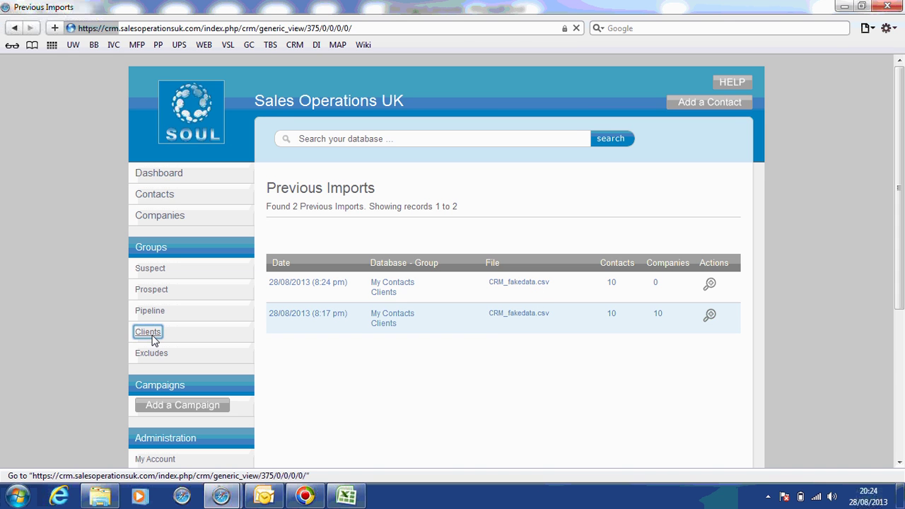
{"action": "scroll", "coordinate": [489, 286], "scroll_direction": "down", "scroll_amount": 3}
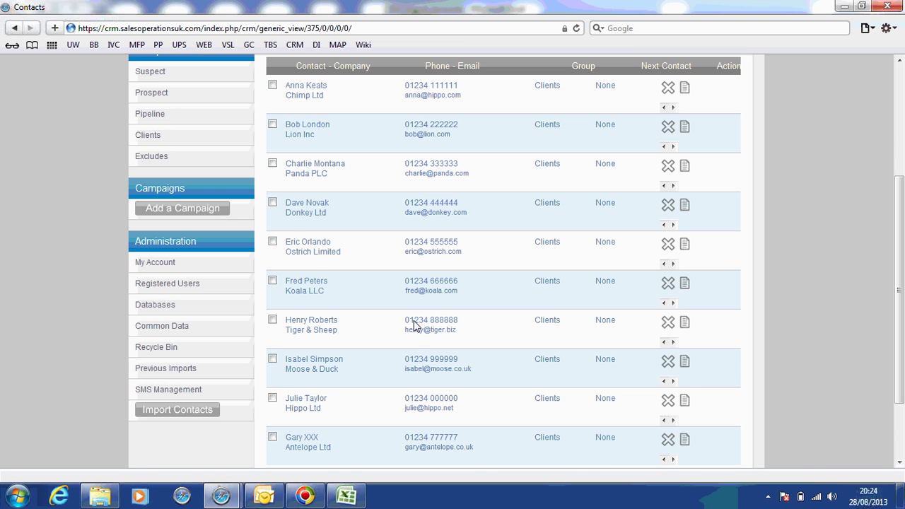
{"action": "scroll", "coordinate": [306, 113], "scroll_direction": "up", "scroll_amount": 1}
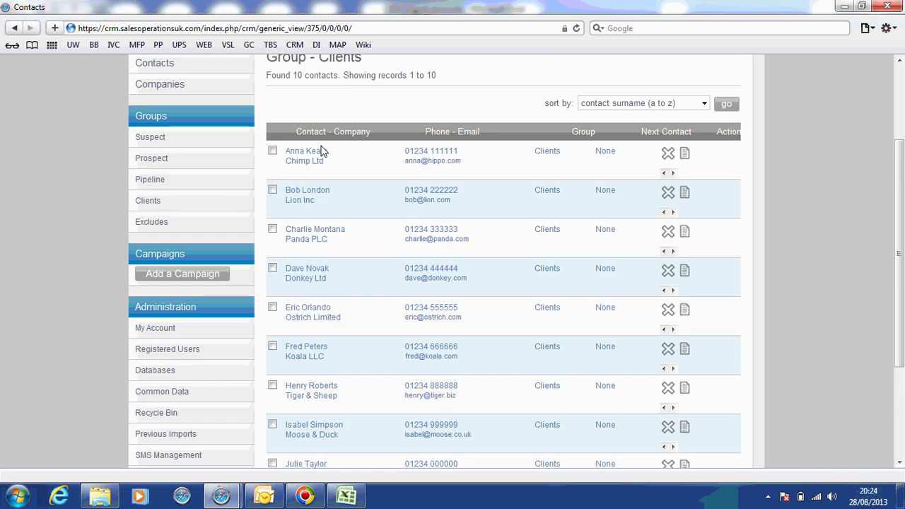
{"action": "left_click", "coordinate": [315, 151]}
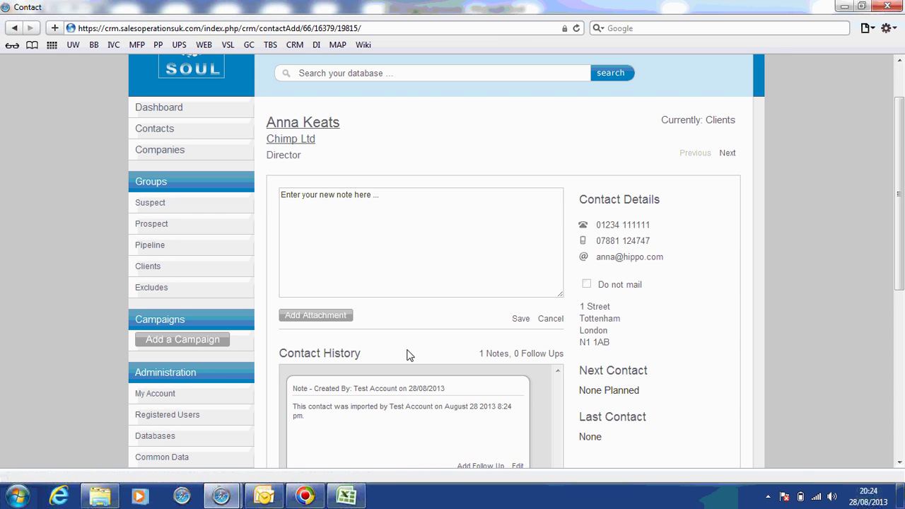
Return to the Clients group list and examine the imported contacts' company, phone, email and group details
{"action": "left_click", "coordinate": [159, 267]}
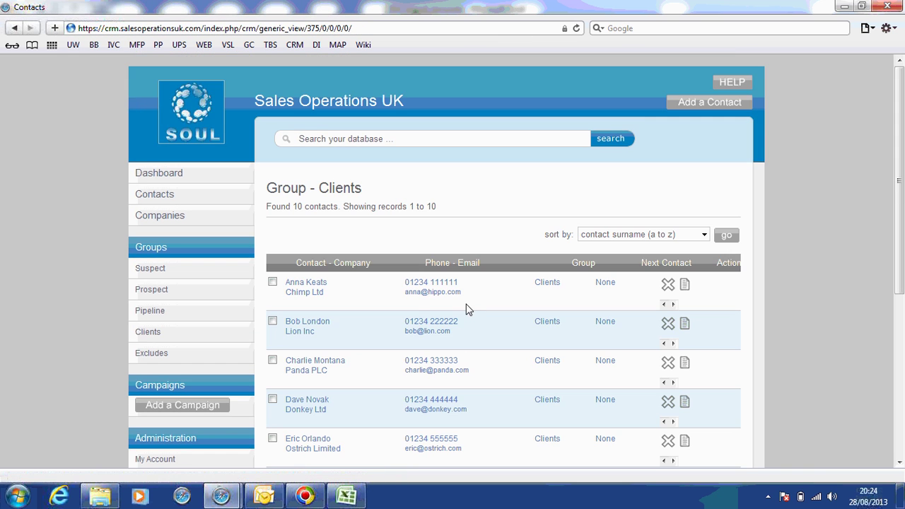
{"action": "scroll", "coordinate": [463, 309], "scroll_direction": "down", "scroll_amount": 2}
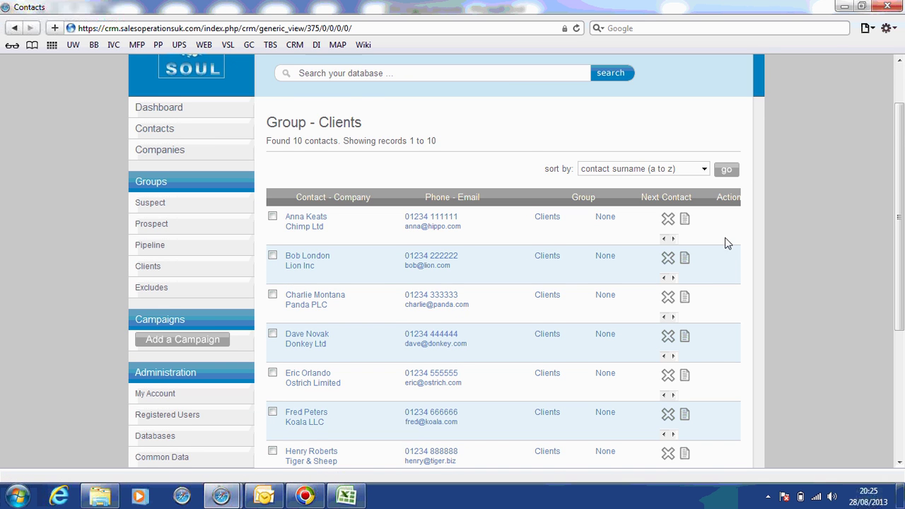
{"action": "scroll", "coordinate": [726, 242], "scroll_direction": "down", "scroll_amount": 2}
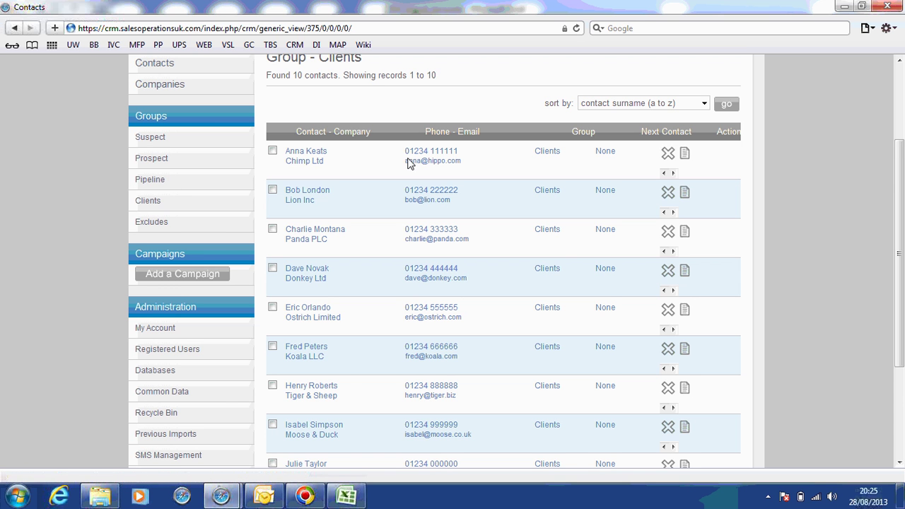
{"action": "scroll", "coordinate": [476, 174], "scroll_direction": "up", "scroll_amount": 2}
{"action": "scroll", "coordinate": [479, 318], "scroll_direction": "down", "scroll_amount": 1}
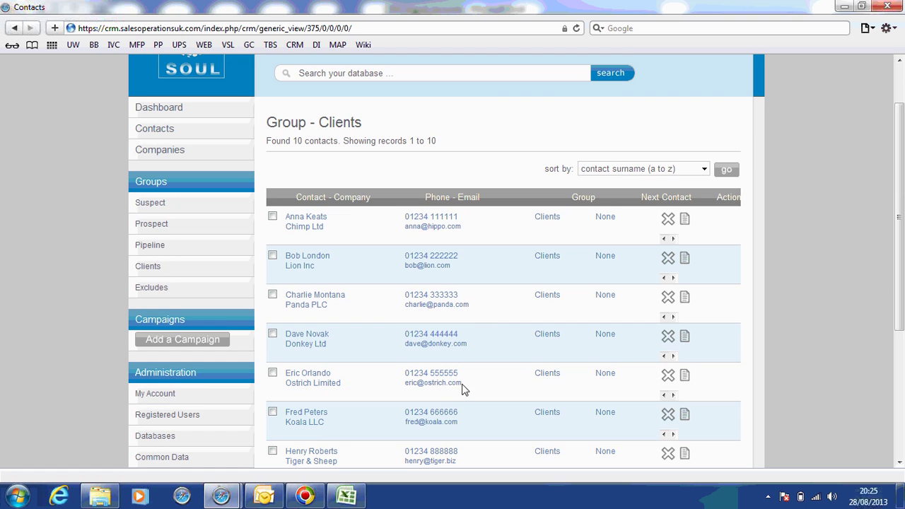